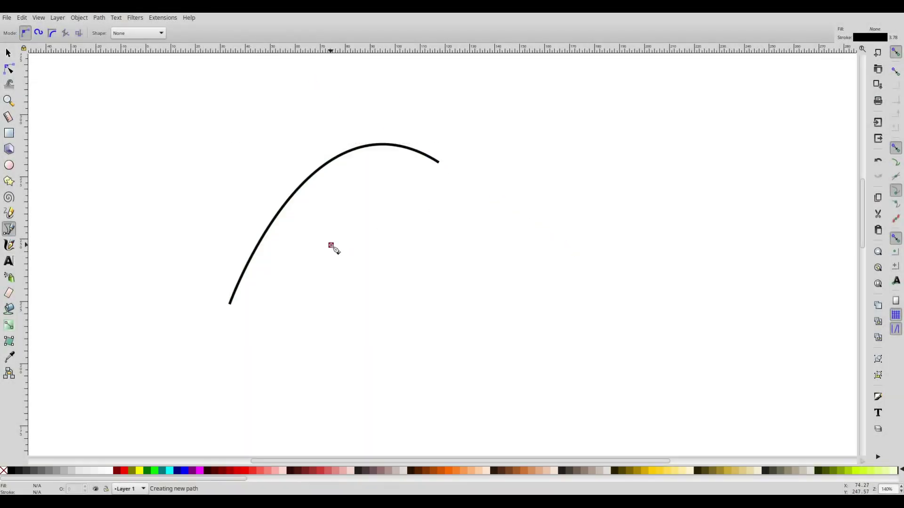
Draw four freehand Bezier curves across the page, including a long sweeping one and a short middle one.
mouse_move(699, 313)
left_mouse_down()
mouse_move(710, 252)
mouse_move(696, 184)
left_mouse_up()
key("Return")
left_click(236, 376)
left_click_drag(371, 410, 404, 367)
key("Return")
left_click(395, 364)
left_click_drag(578, 376, 610, 422)
key("Return")
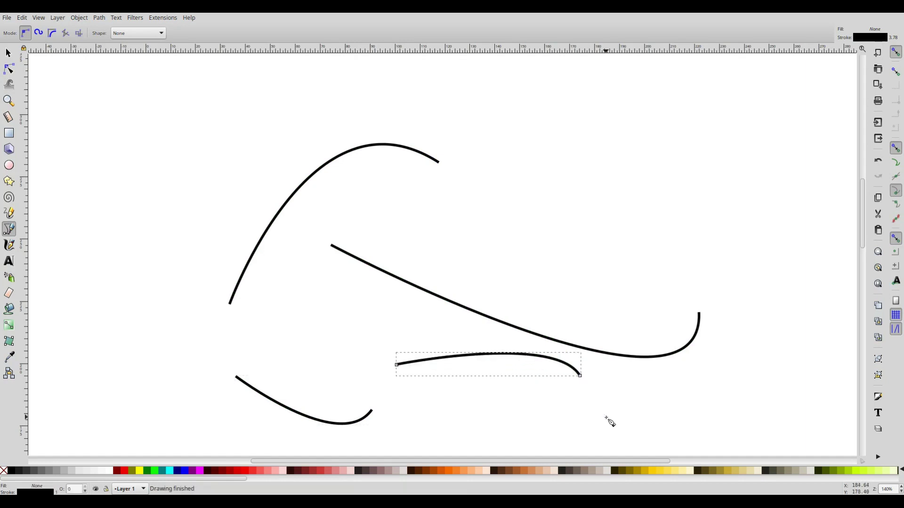
Rubber-band select all four curves and merge them with Modify Path > Join Paths.
left_click(9, 53)
left_click_drag(106, 103, 771, 433)
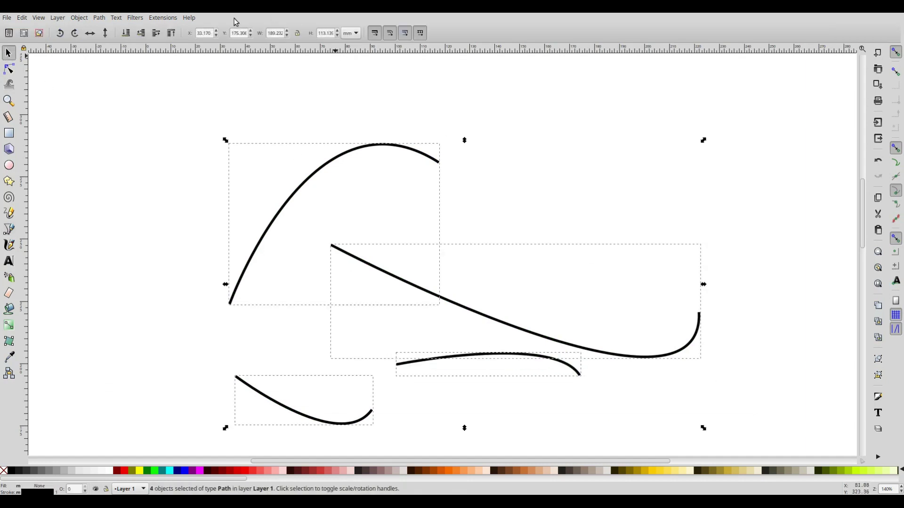
left_click(162, 17)
left_click(322, 258)
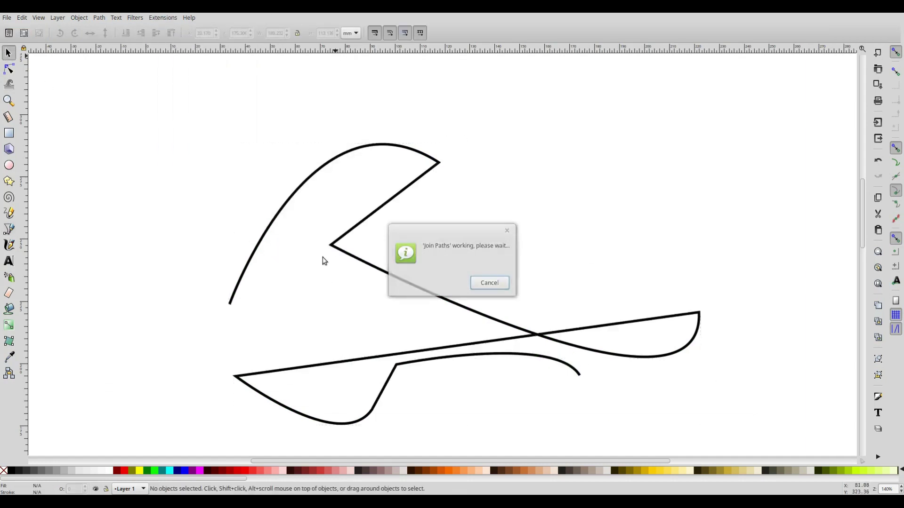
left_click(8, 68)
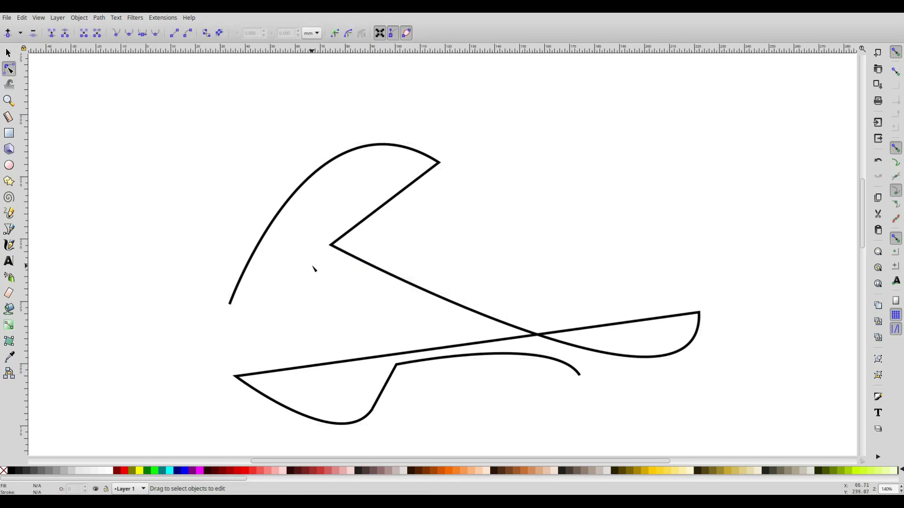
Shift a node of the joined path right, then render 'Test for animation' as Script 1-stroke Hershey text.
left_click(343, 250)
left_click_drag(330, 246, 443, 228)
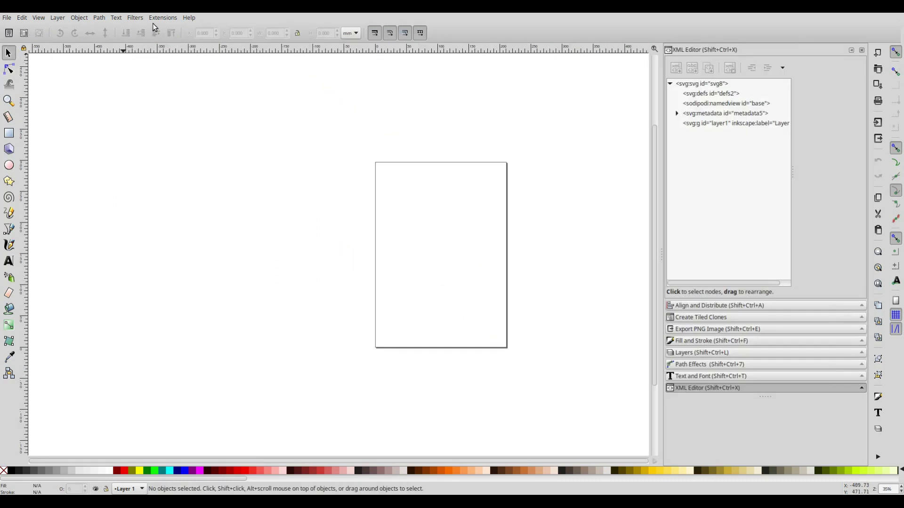
left_click(162, 17)
left_click(318, 295)
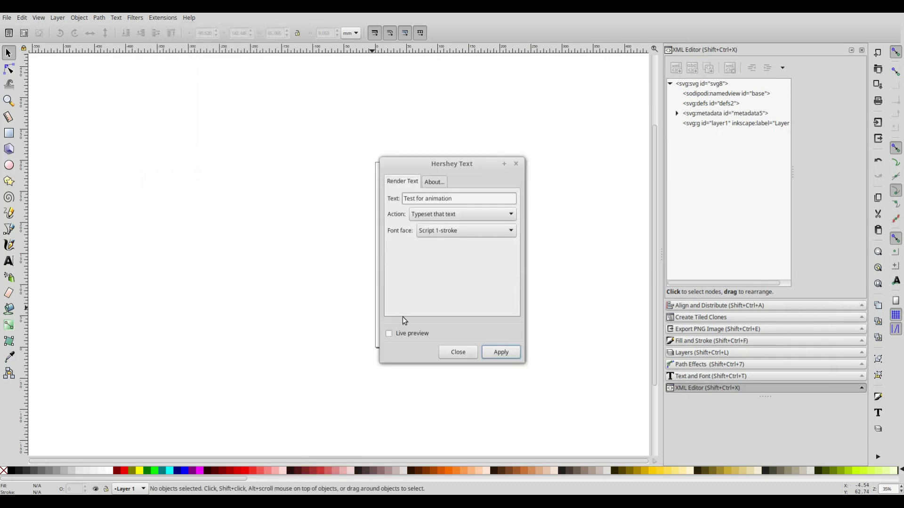
left_click(488, 354)
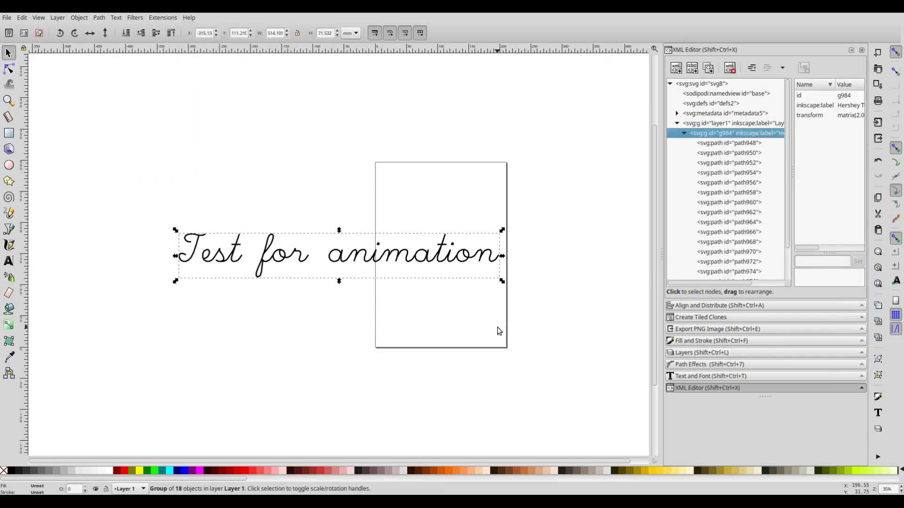
Select the rendered 'Test for animation' text group with the selector.
left_click(8, 69)
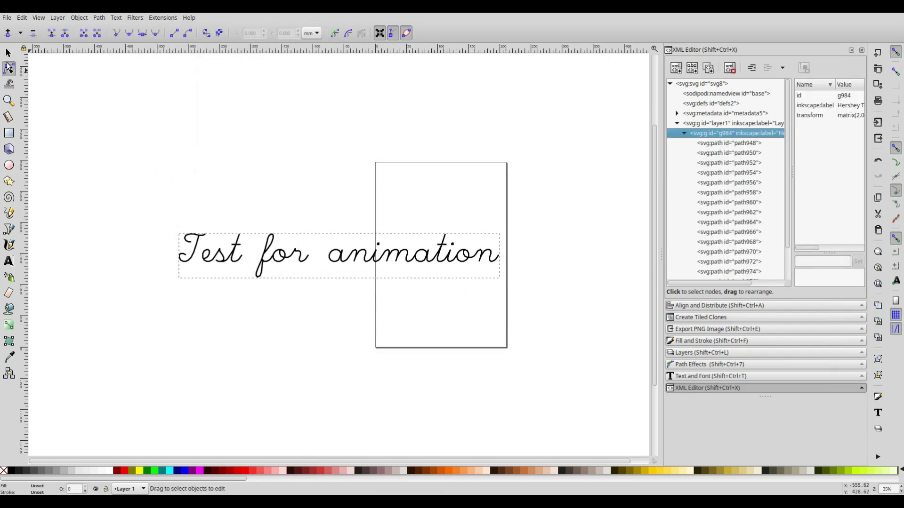
left_click(9, 53)
left_click(288, 258)
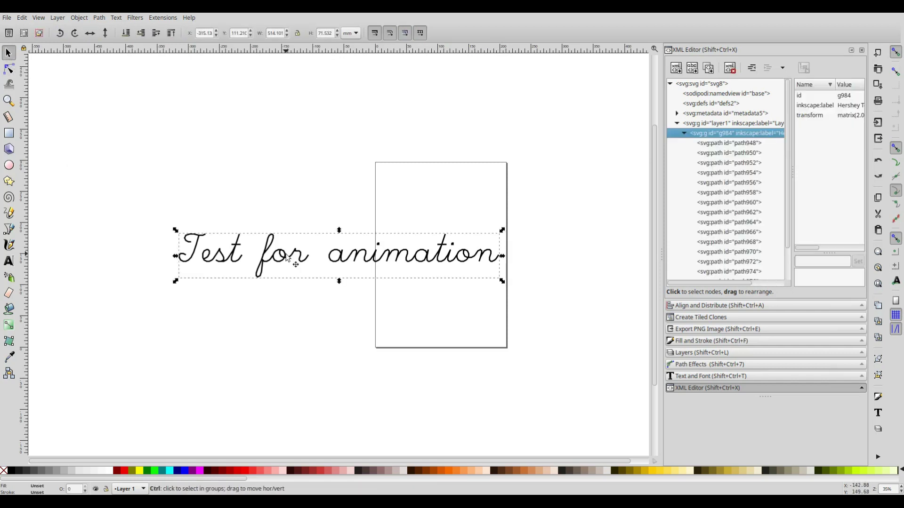
Ungroup the lettering and break it apart into individual stroke paths.
key("ctrl+shift+g")
key("alt+p")
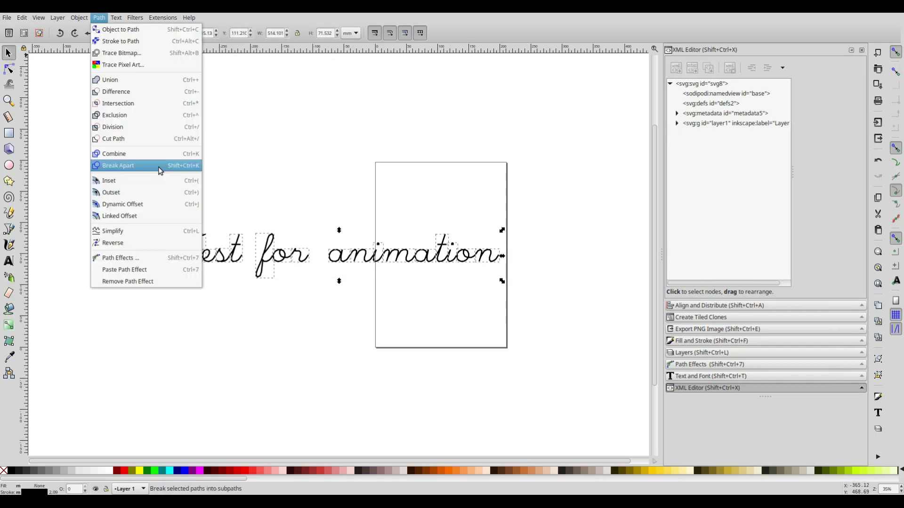
left_click(158, 166)
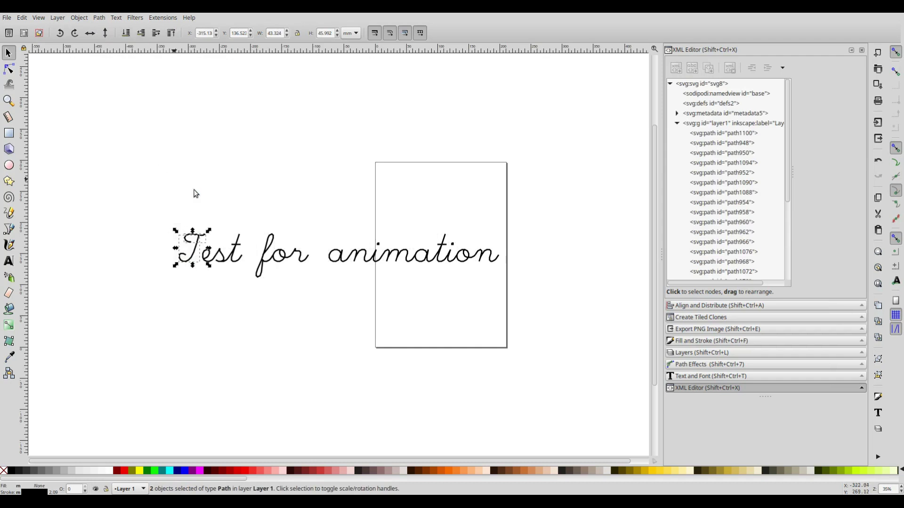
scroll(416, 243, "up", 2)
Pull the t's stem upward, then move its crossbar back onto the stem.
left_click(439, 234)
left_click_drag(439, 235, 422, 191)
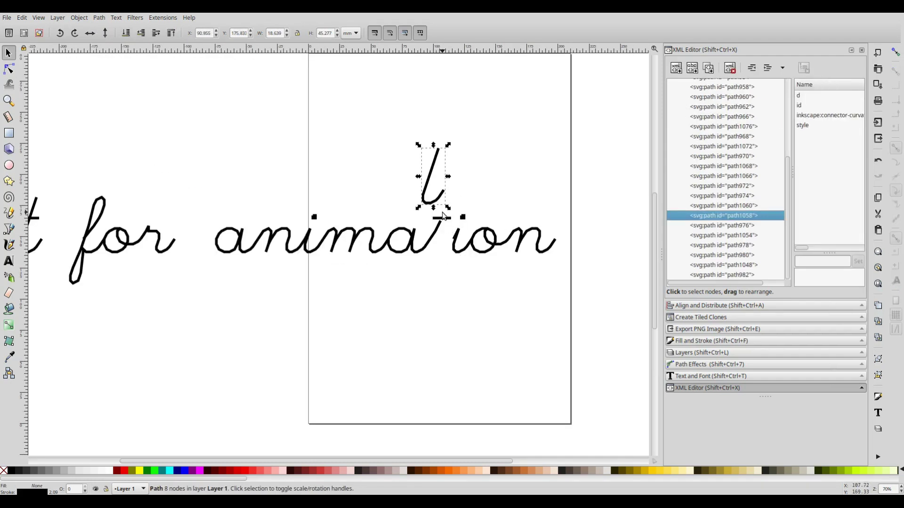
left_click(414, 216)
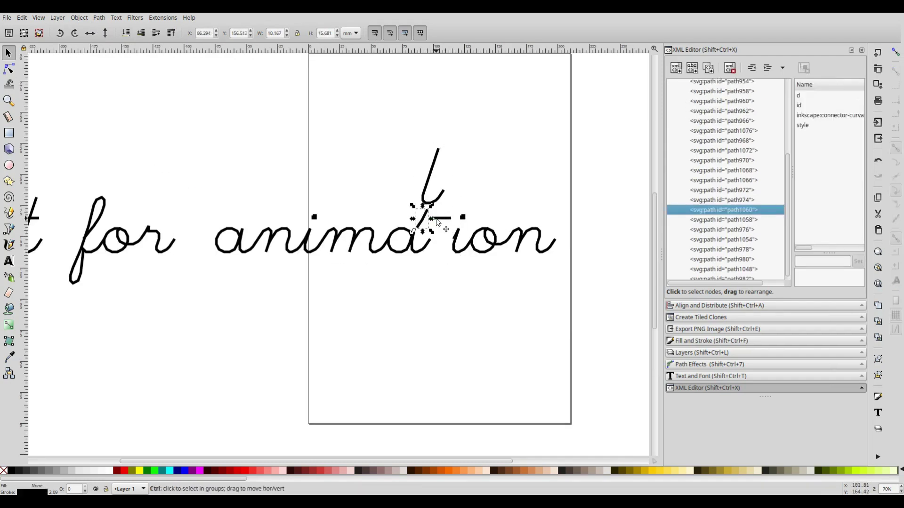
left_click_drag(413, 215, 445, 230)
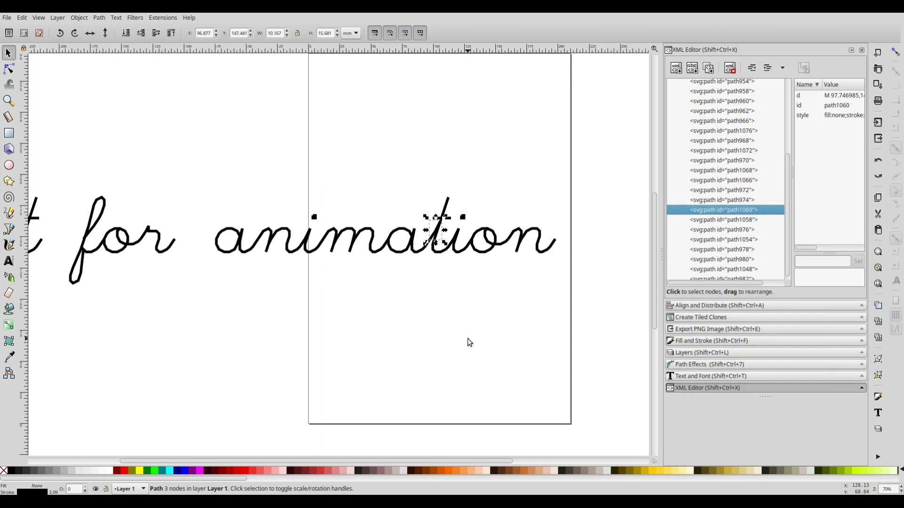
Rubber-band select the strokes of 'animation' and merge them with Join Paths.
left_click(209, 228)
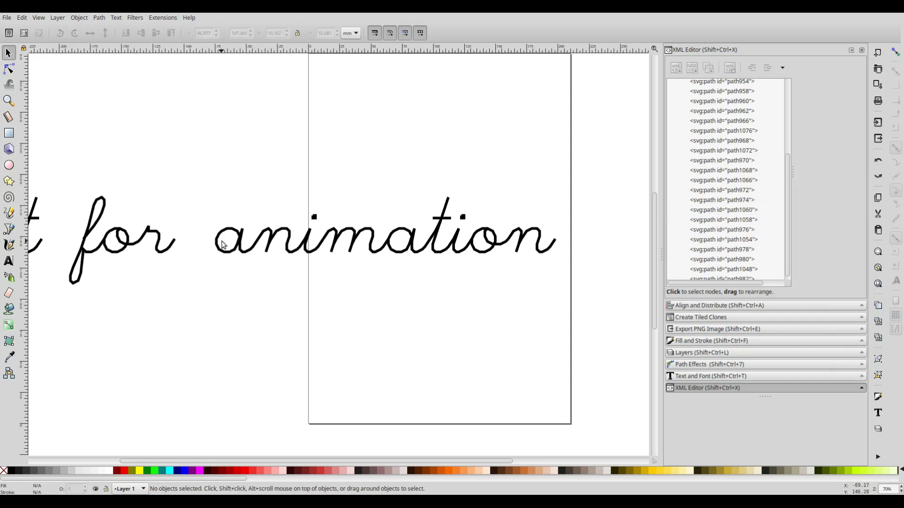
left_click_drag(196, 220, 559, 317)
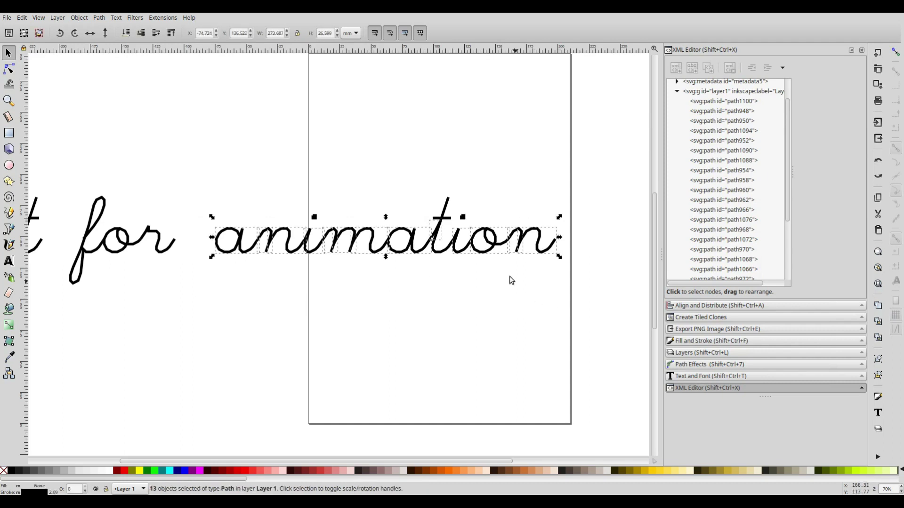
left_click(170, 18)
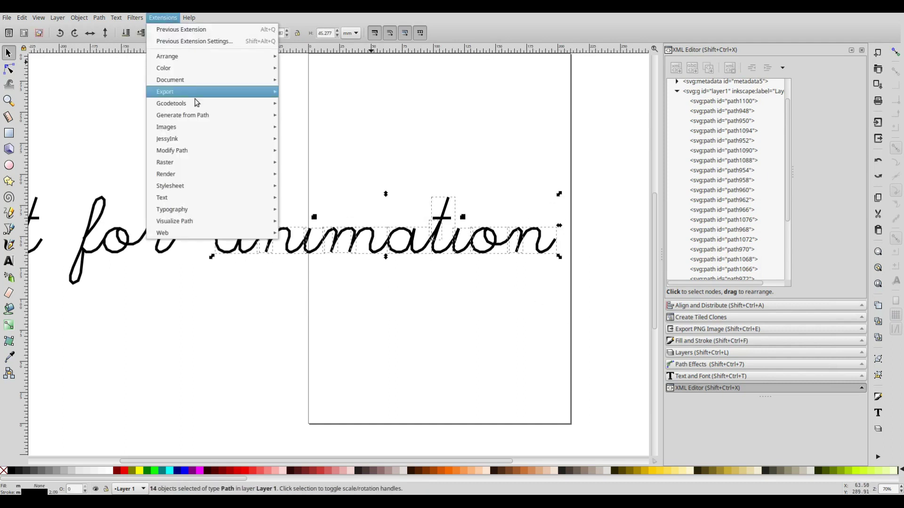
left_click(327, 256)
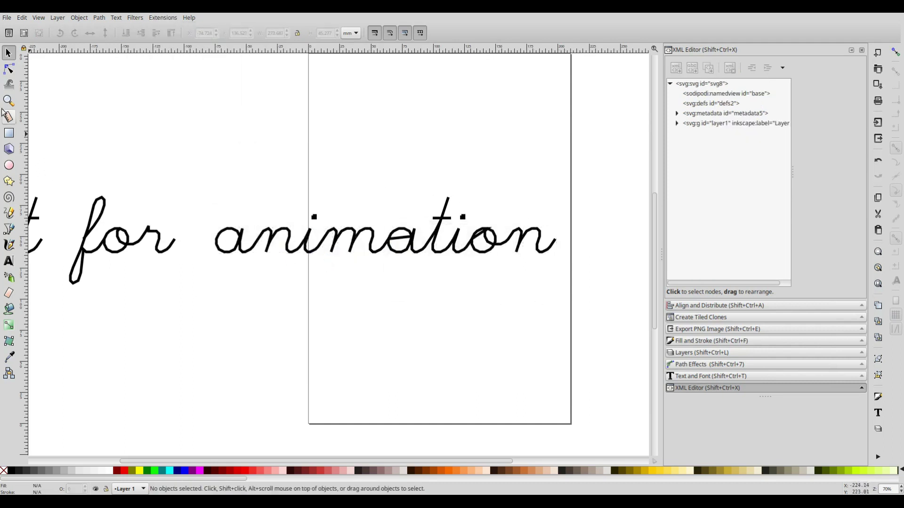
Bend the straight link across the a into a curve with the Node tool.
left_click(9, 68)
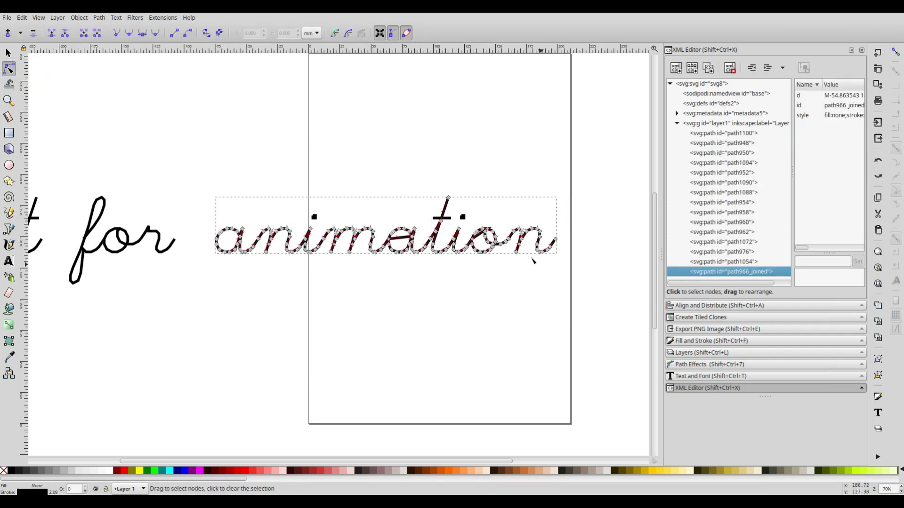
key("F1")
left_click(9, 68)
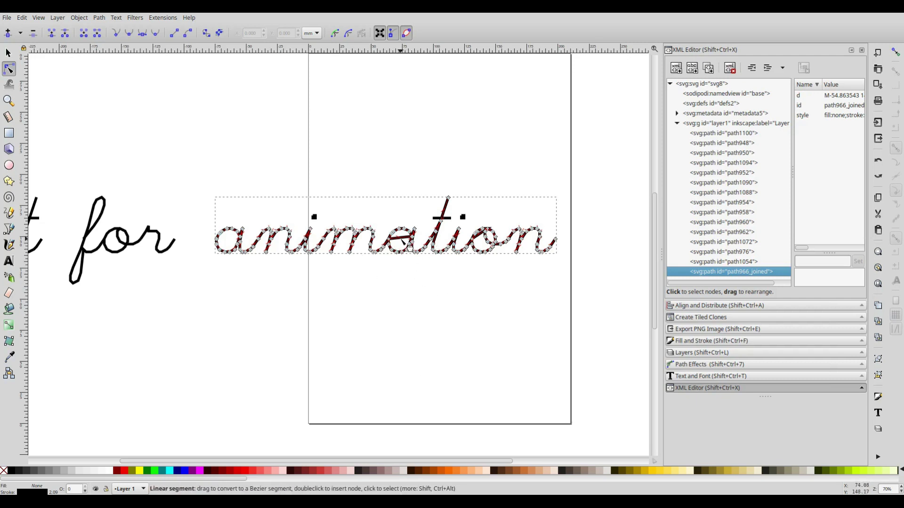
left_click_drag(410, 248, 409, 239)
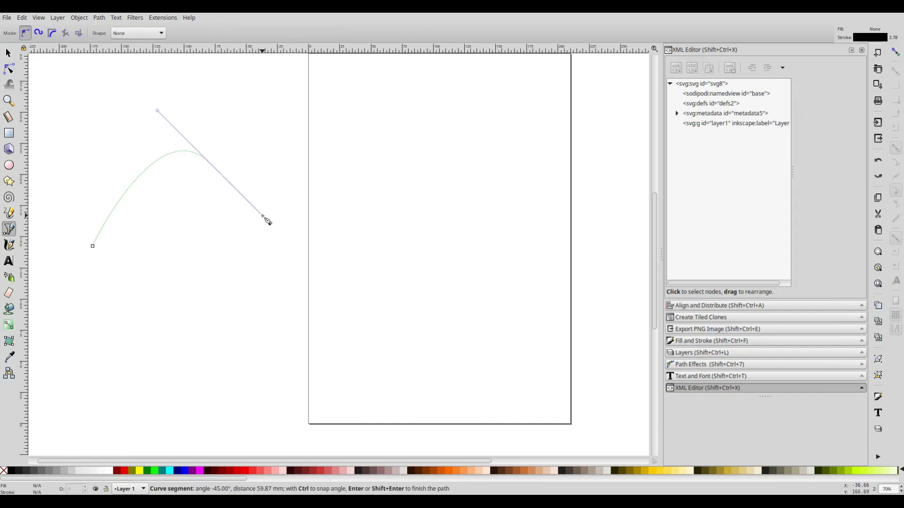
Finish the hump-shaped curve beside the straight line, then glance at Edit > Preferences.
double_click(262, 215)
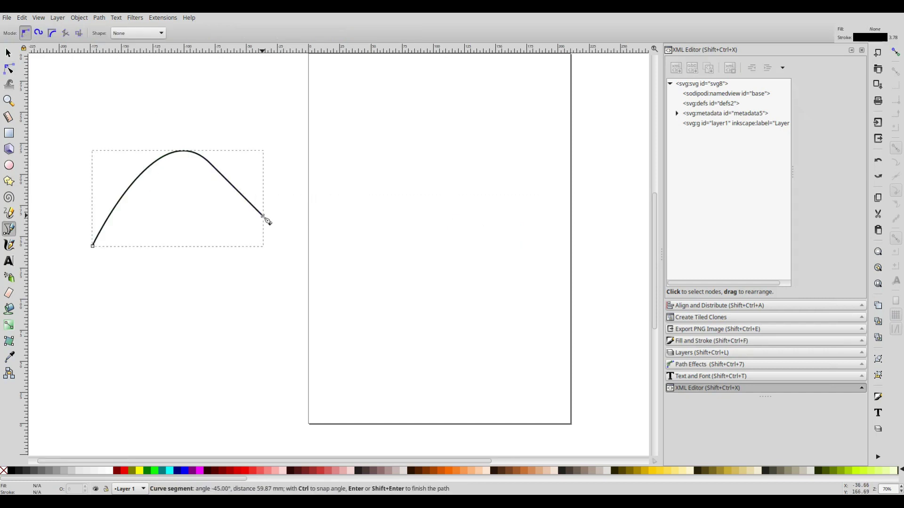
left_click(22, 18)
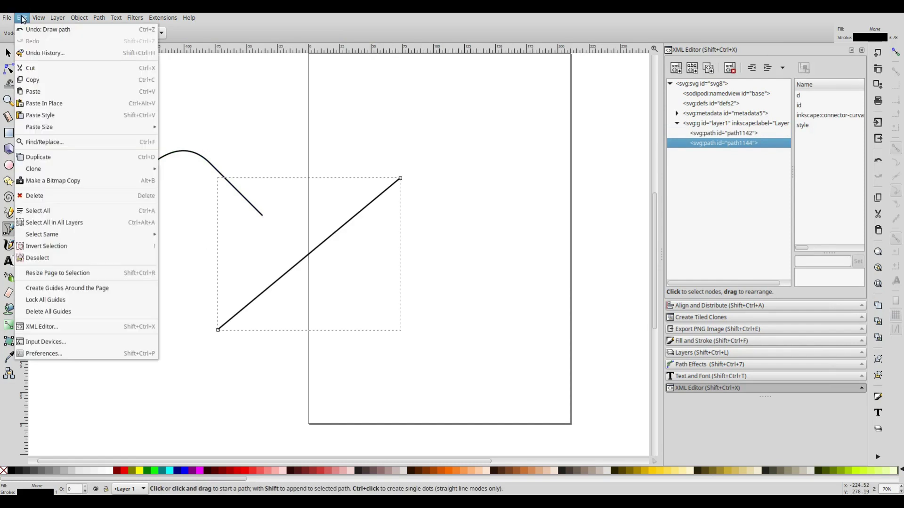
left_click(110, 352)
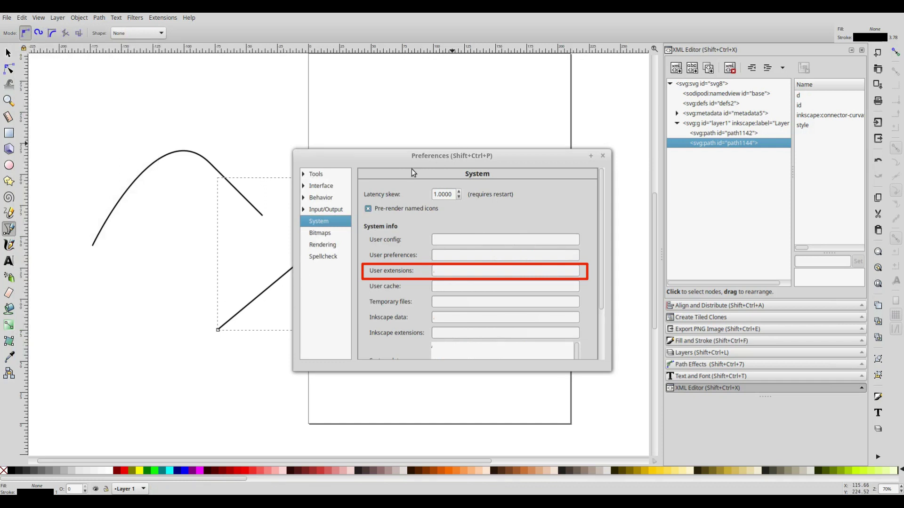
Shift-select the hump curve and diagonal line and merge them with Join Paths.
left_click(150, 167, "shift")
left_click(164, 17)
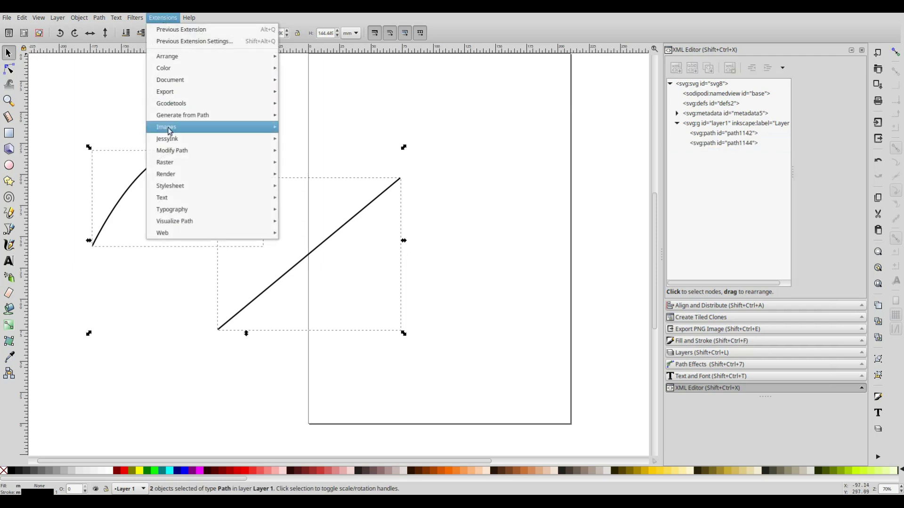
mouse_move(171, 151)
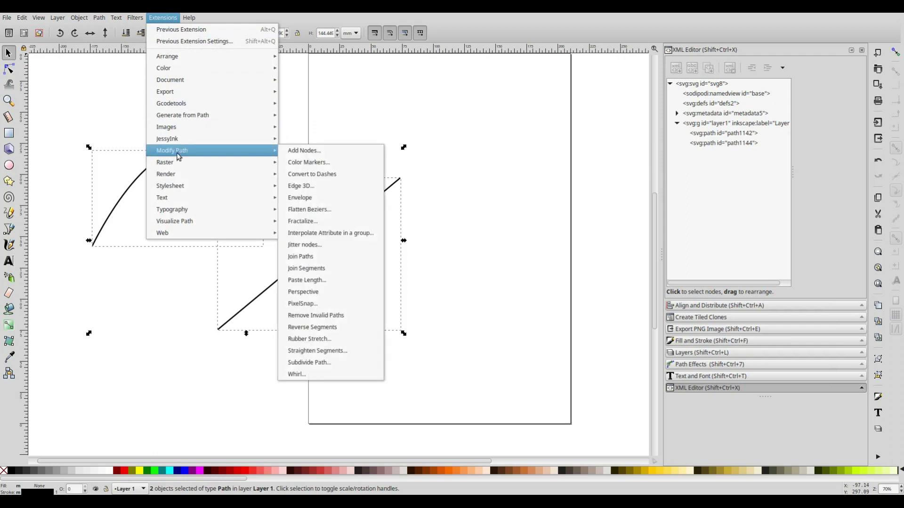
left_click(354, 258)
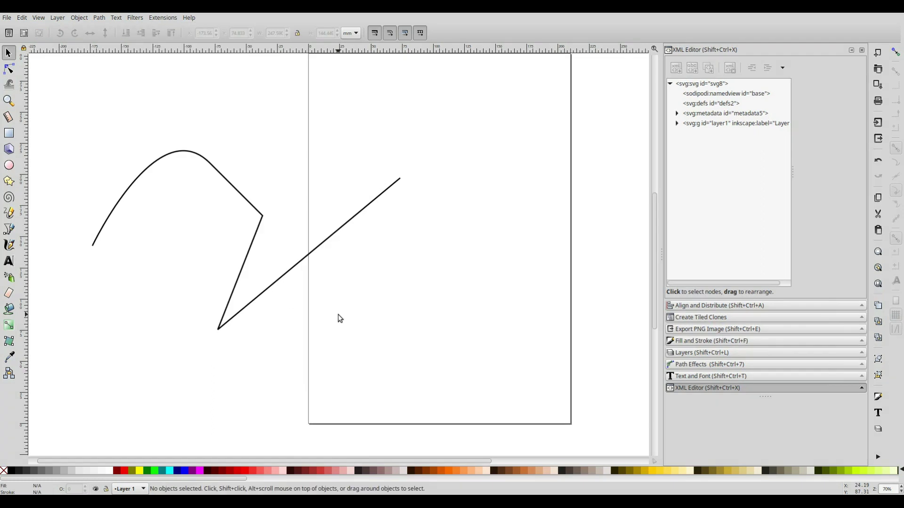
left_click(9, 230)
Draw a short arc beside the S-curve and join the two with Join Paths.
left_click(296, 341)
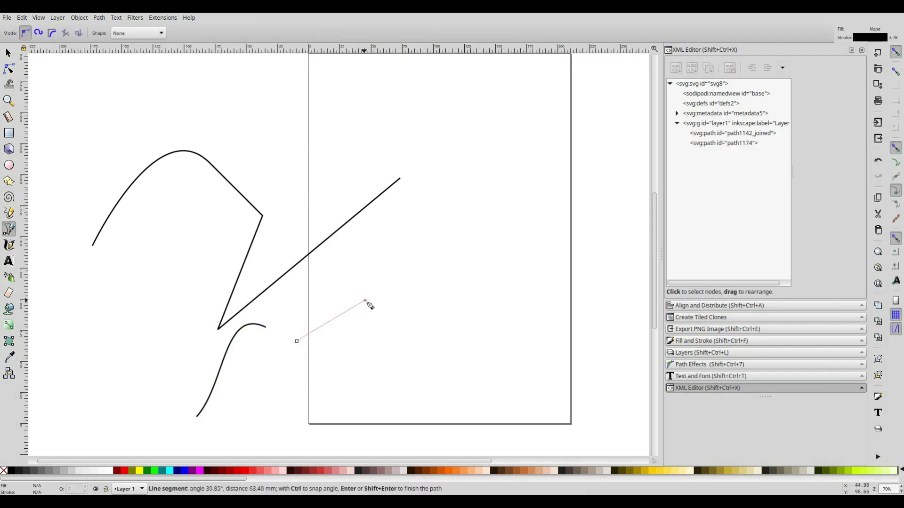
left_click_drag(366, 302, 397, 351)
key("s")
left_click(162, 17)
mouse_move(171, 150)
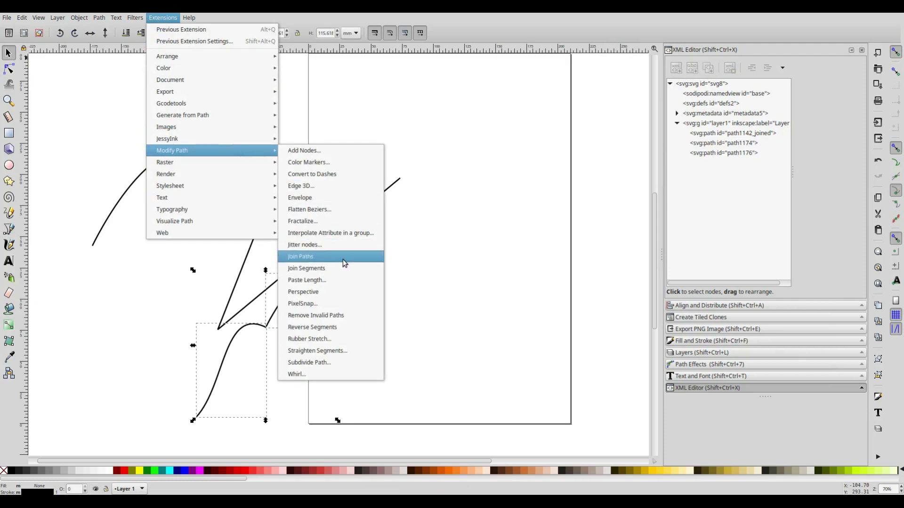
left_click(342, 258)
Drag the joined path's cusp node down and right, then undo the move.
left_click(8, 69)
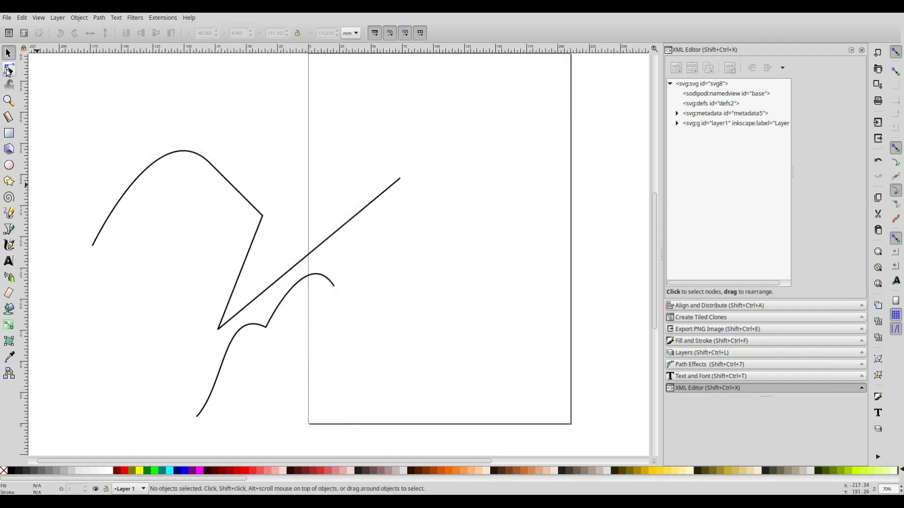
left_click(259, 335)
left_click_drag(267, 329, 282, 353)
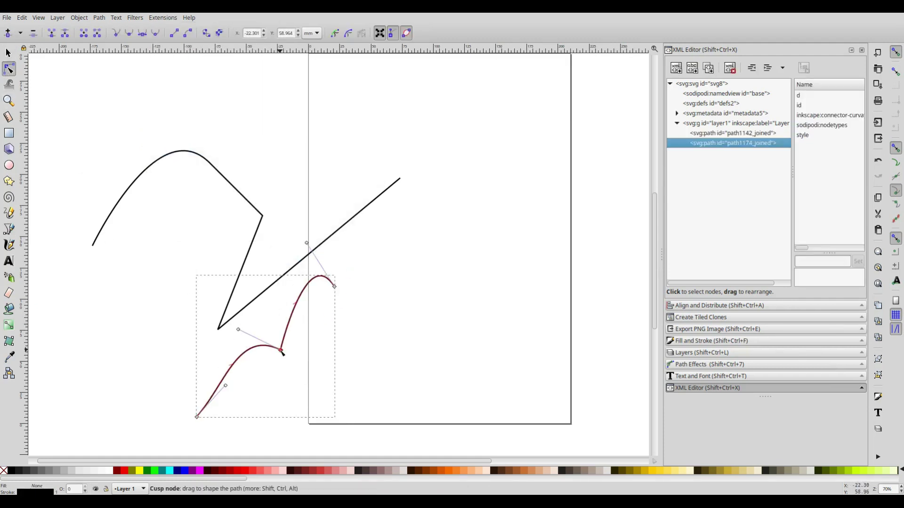
key("ctrl+z")
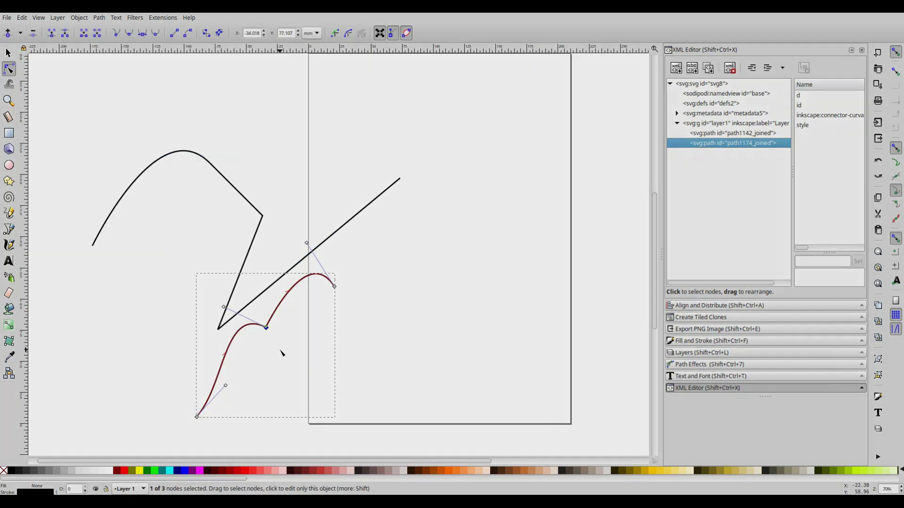